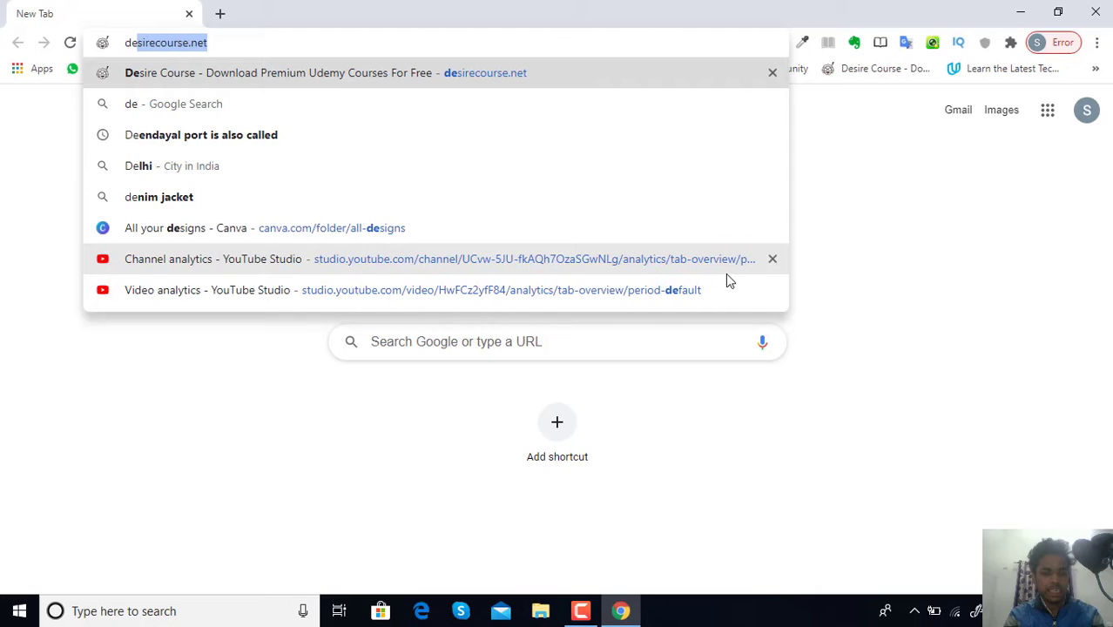
type("sire")
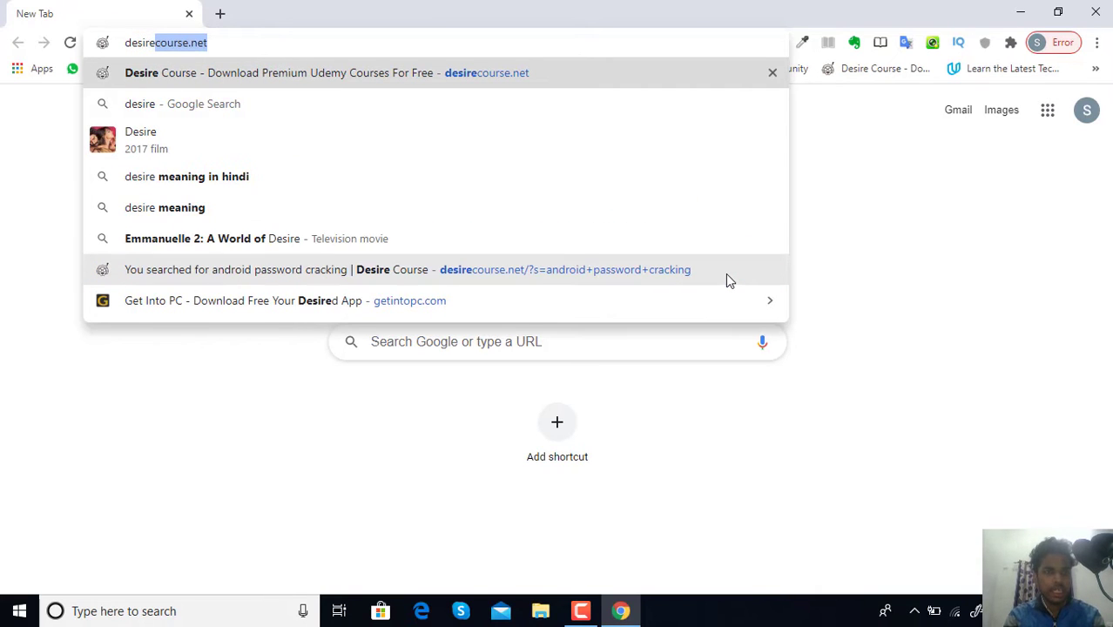
type("co")
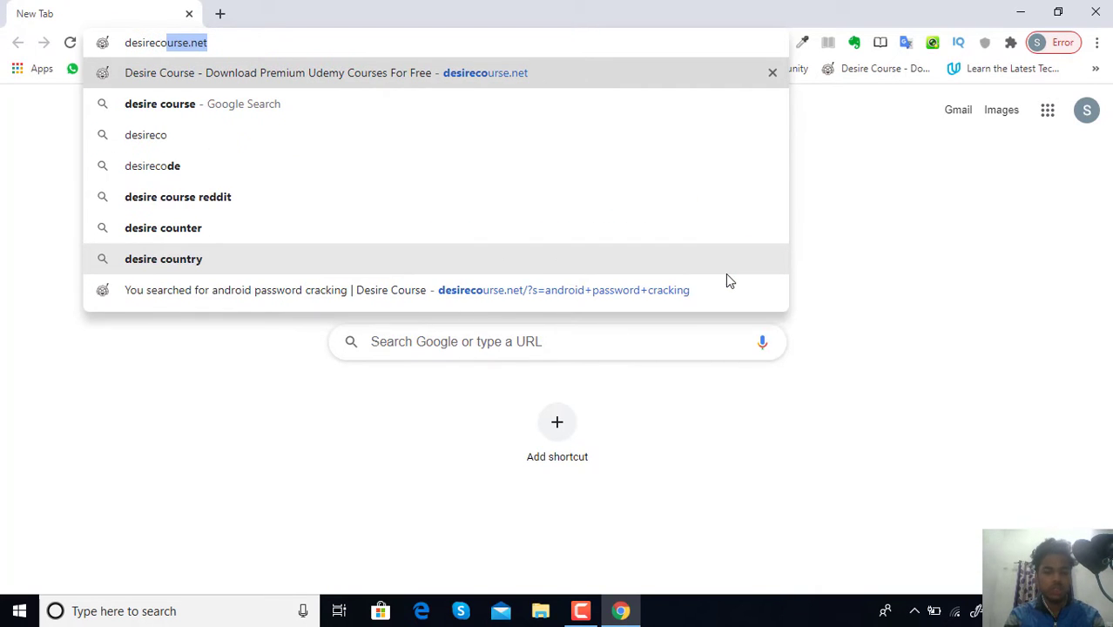
type("urs")
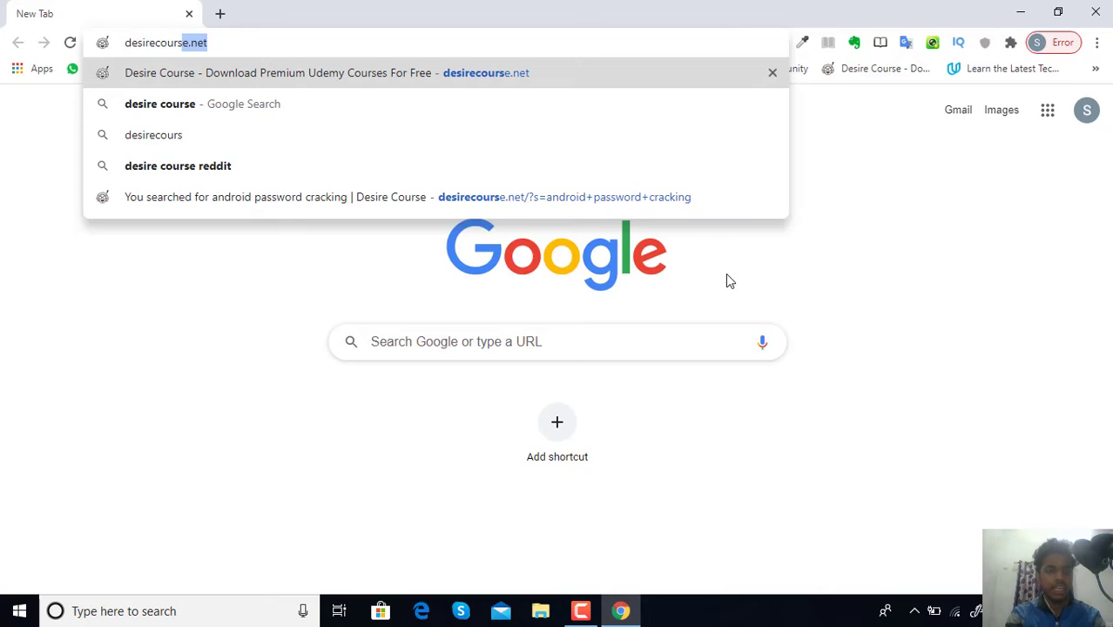
type("e.ne")
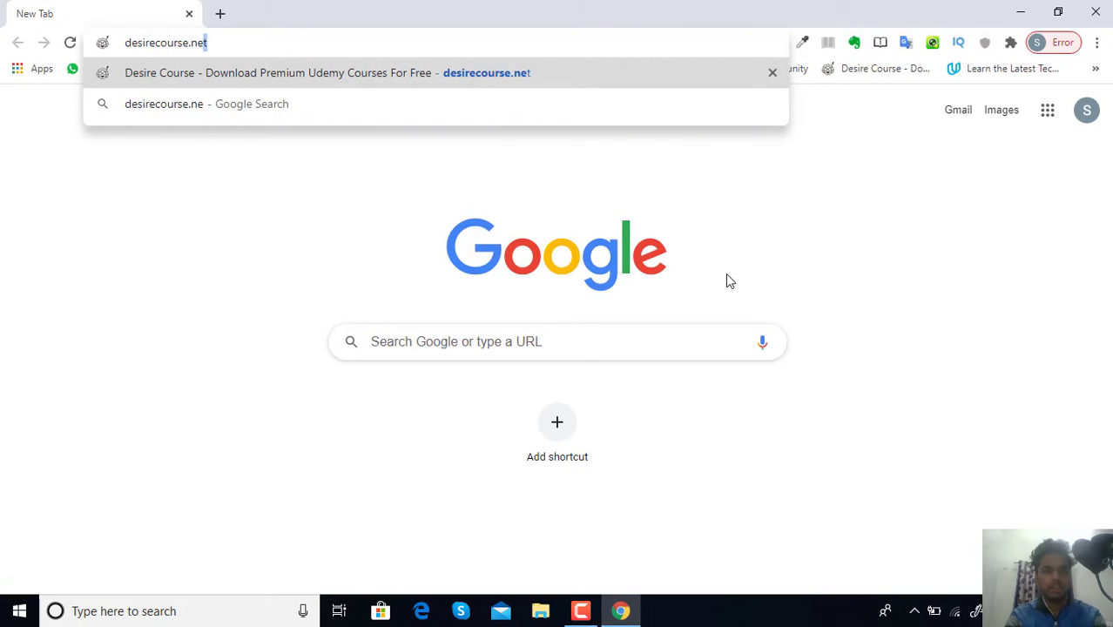
type("t")
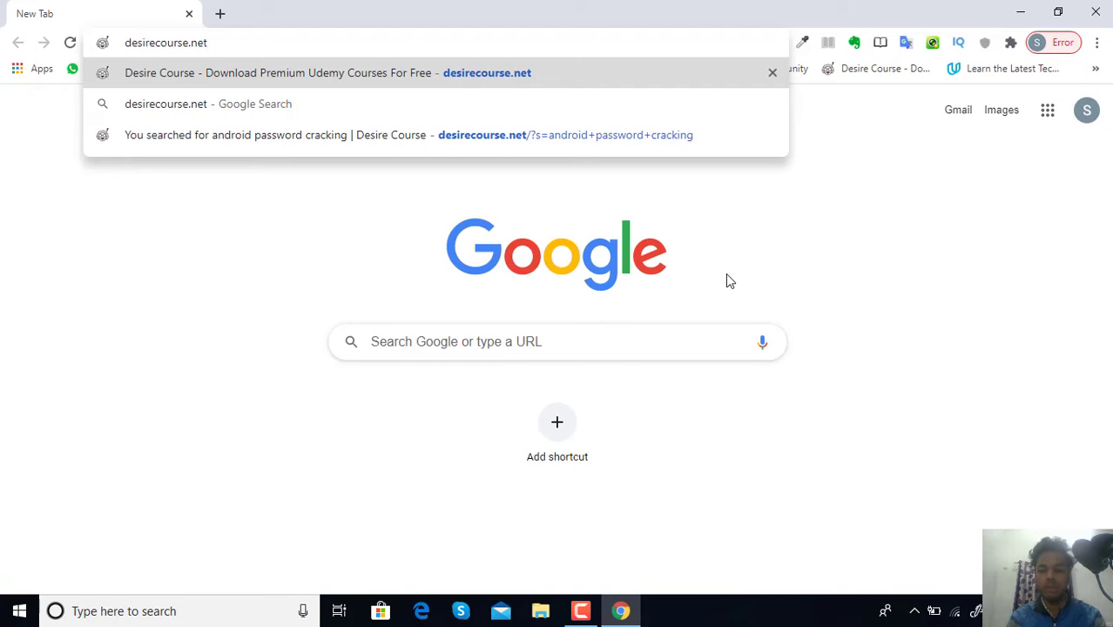
Load desirecourse.net so the Desire Course homepage appears
key("Return")
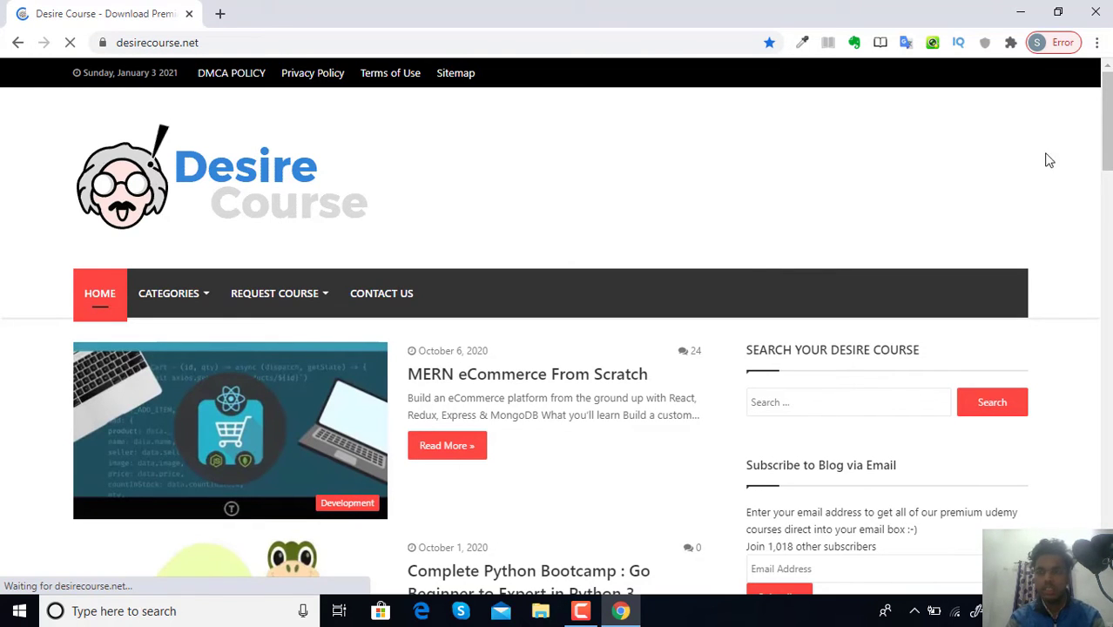
left_click_drag(1107, 122, 1107, 234)
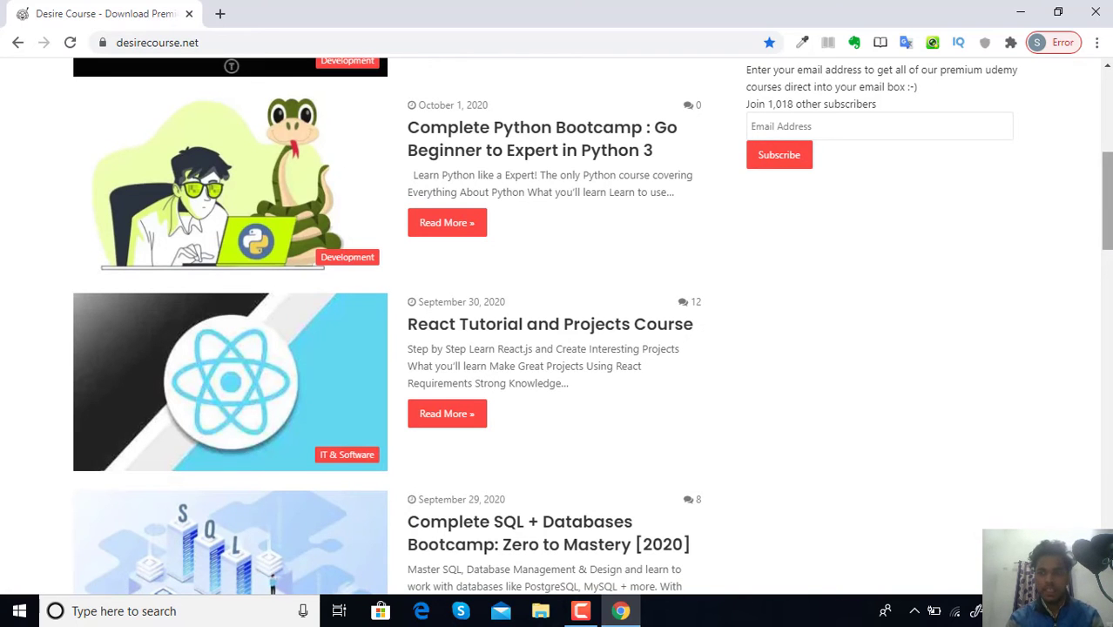
mouse_move(1107, 200)
left_mouse_down()
mouse_move(1102, 289)
mouse_move(1103, 262)
left_mouse_up()
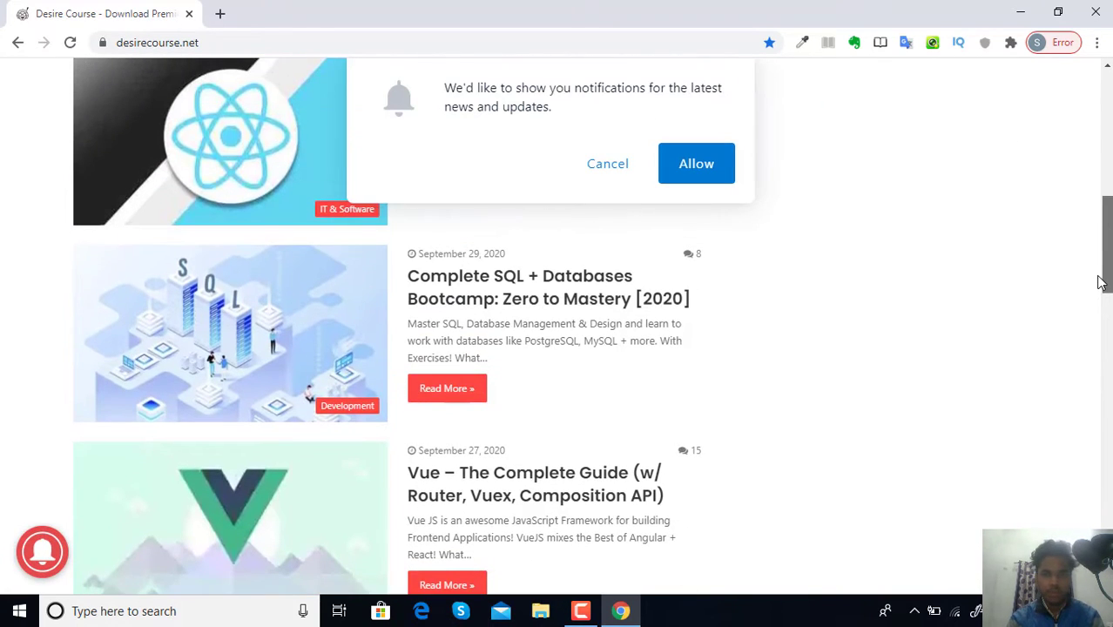
Decline the site's notification request with Cancel
left_click(609, 166)
mouse_move(1107, 244)
left_mouse_down()
mouse_move(1107, 323)
mouse_move(1107, 313)
left_mouse_up()
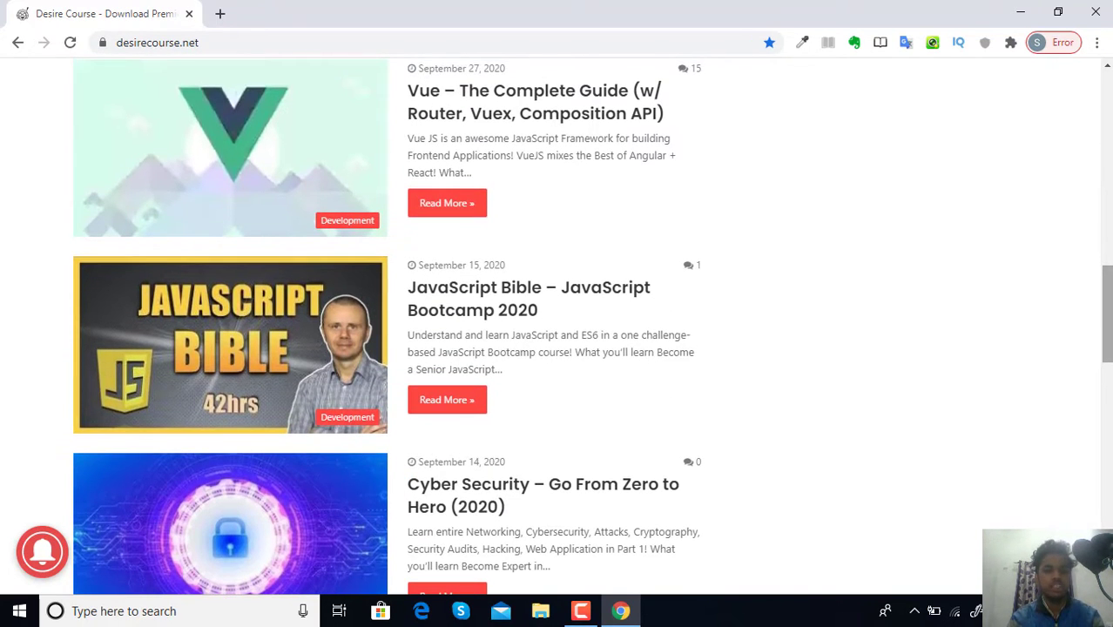
Open the JavaScript Bible – JavaScript Bootcamp 2020 post in a new tab
right_click(494, 293)
left_click(557, 300)
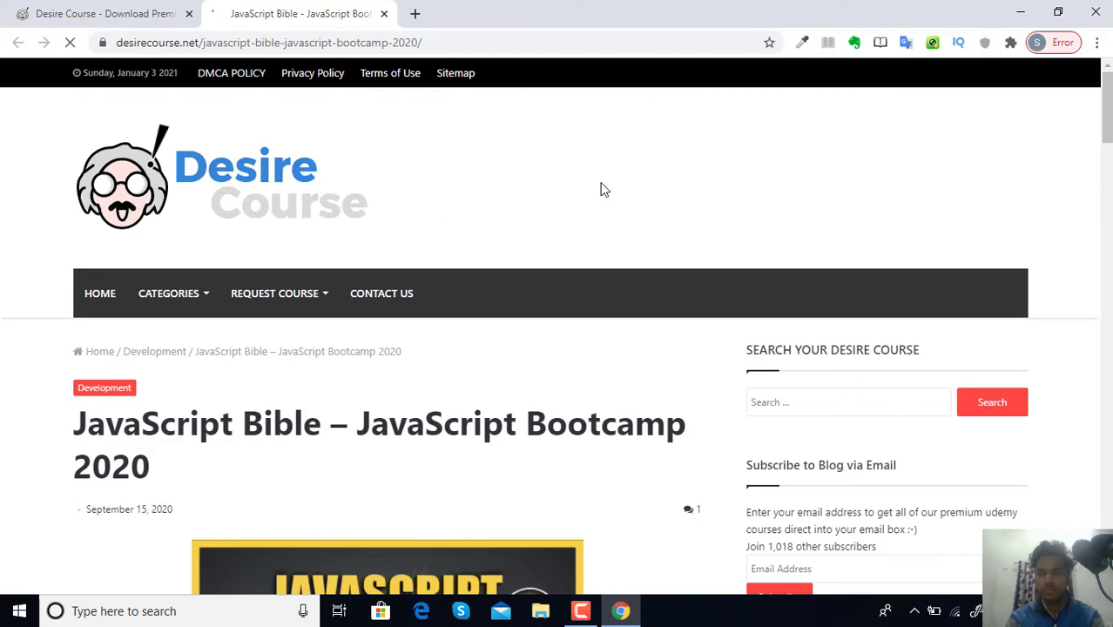
scroll(557, 349, "down", 3)
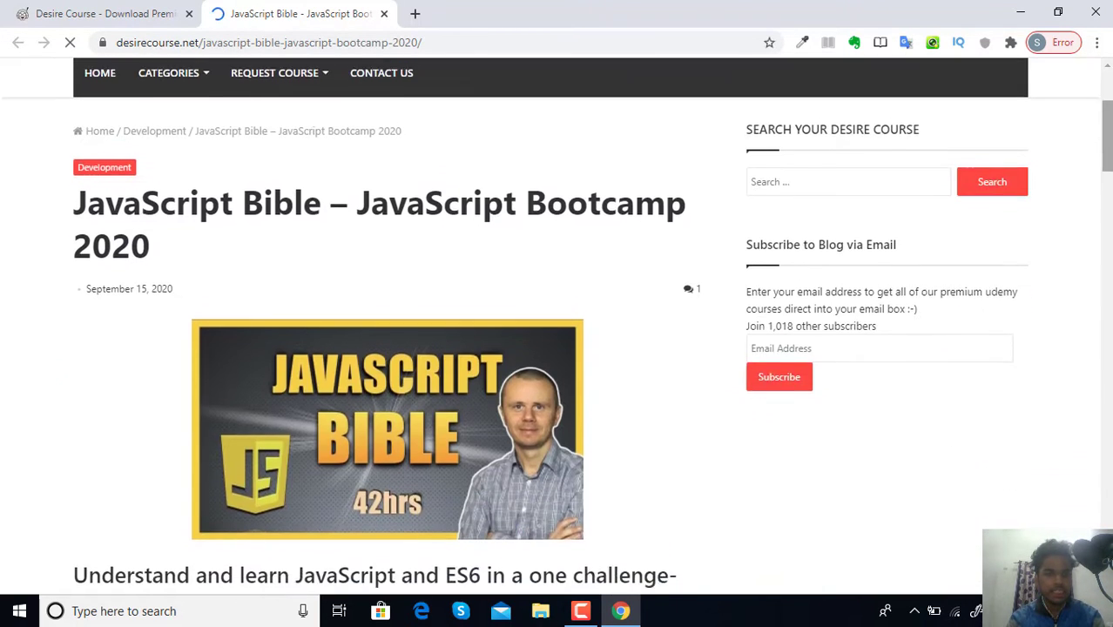
scroll(558, 348, "down", 2)
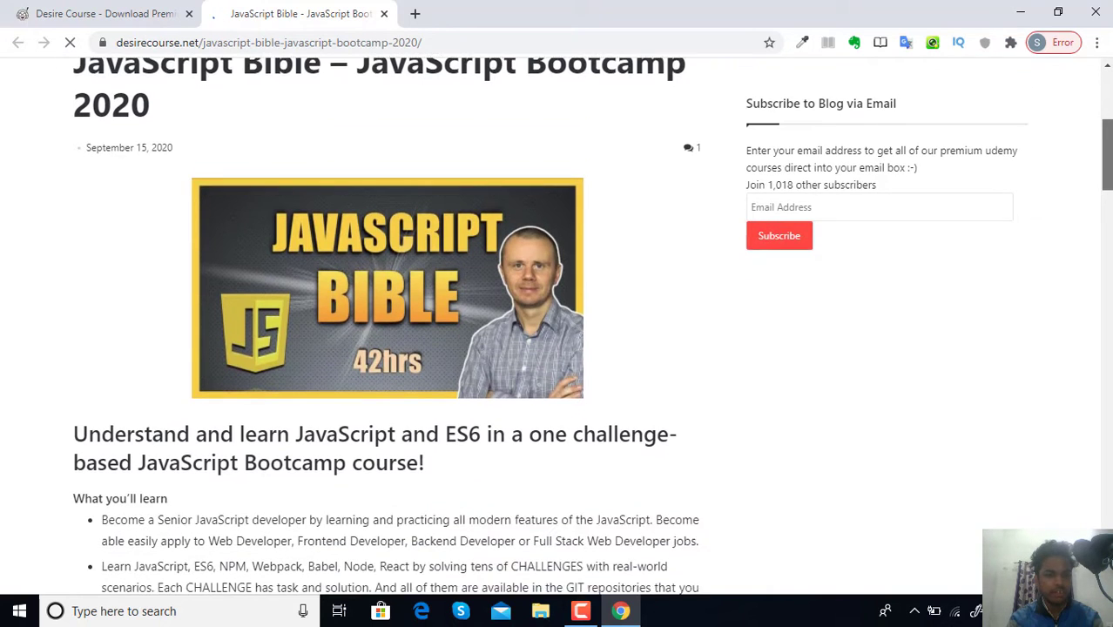
scroll(557, 348, "down", 2)
scroll(557, 349, "down", 1)
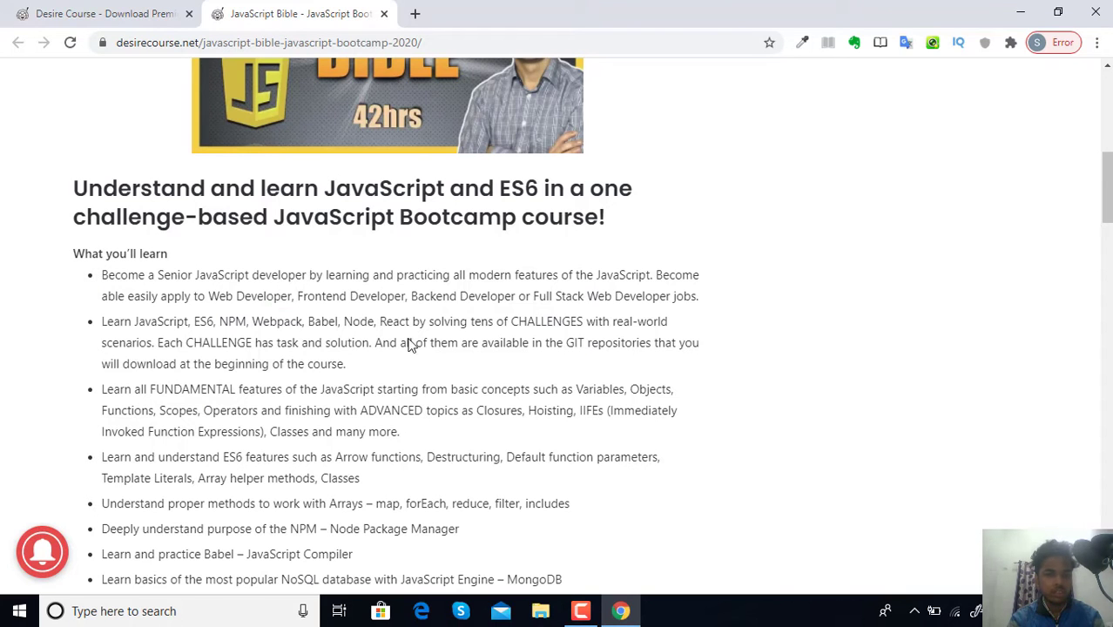
Highlight part of the learning-goal bullets, then return to the course listing tab
left_click_drag(278, 292, 440, 366)
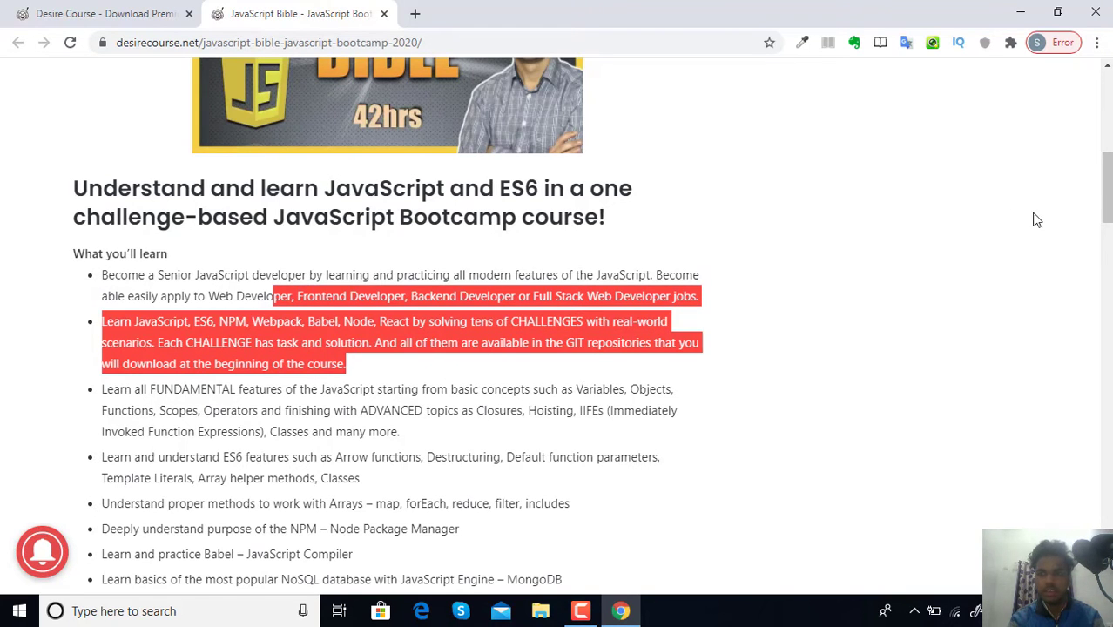
left_click_drag(1106, 187, 1106, 261)
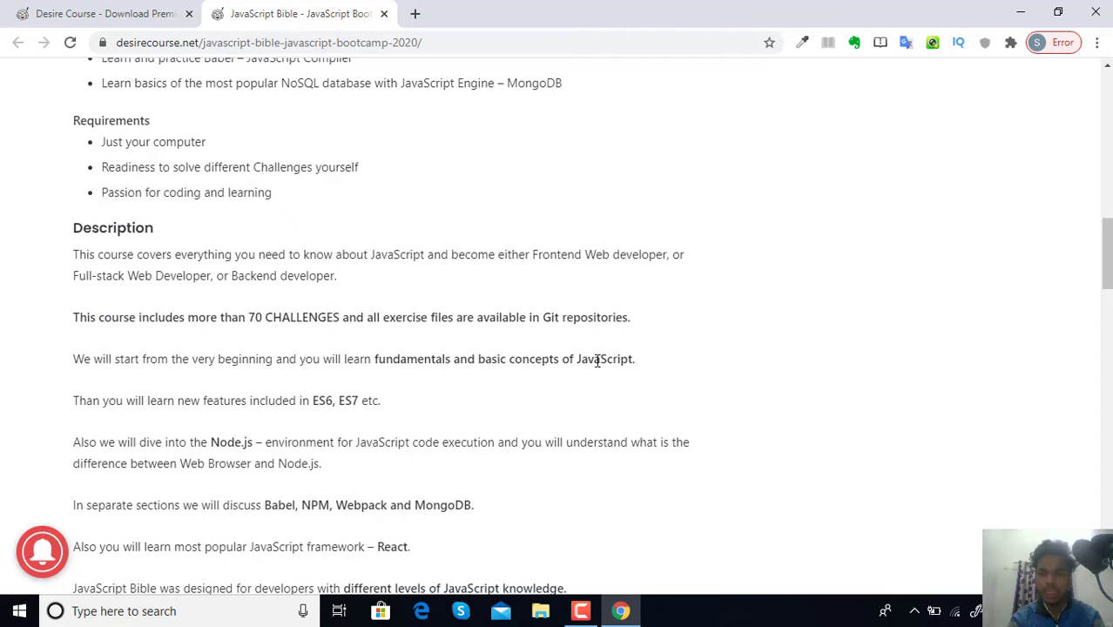
left_click_drag(1106, 253, 1106, 348)
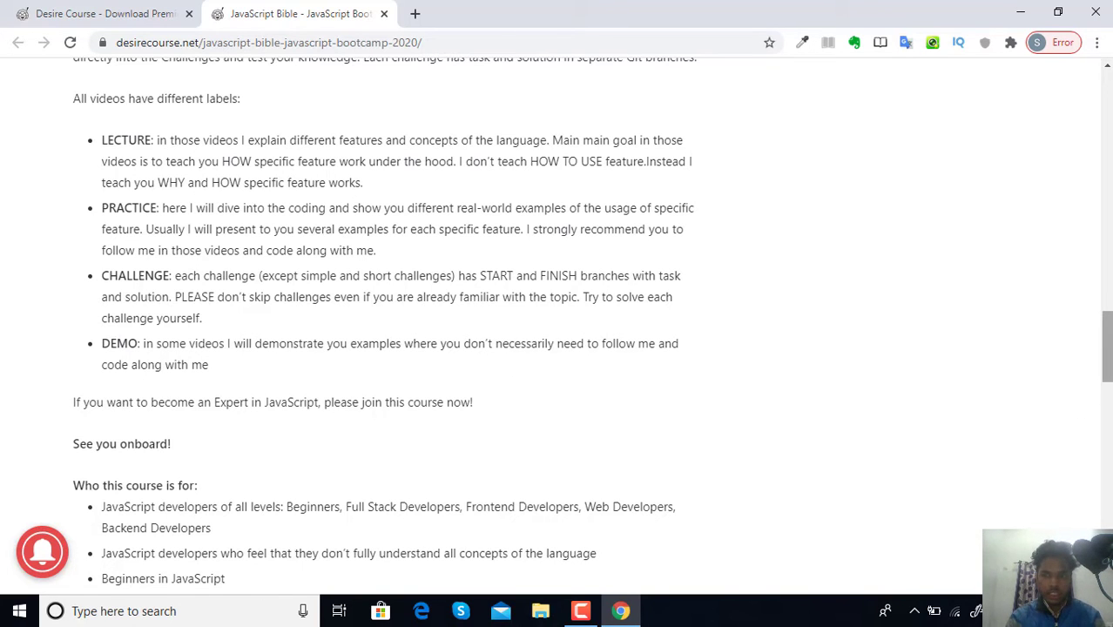
left_click_drag(1106, 345, 1105, 383)
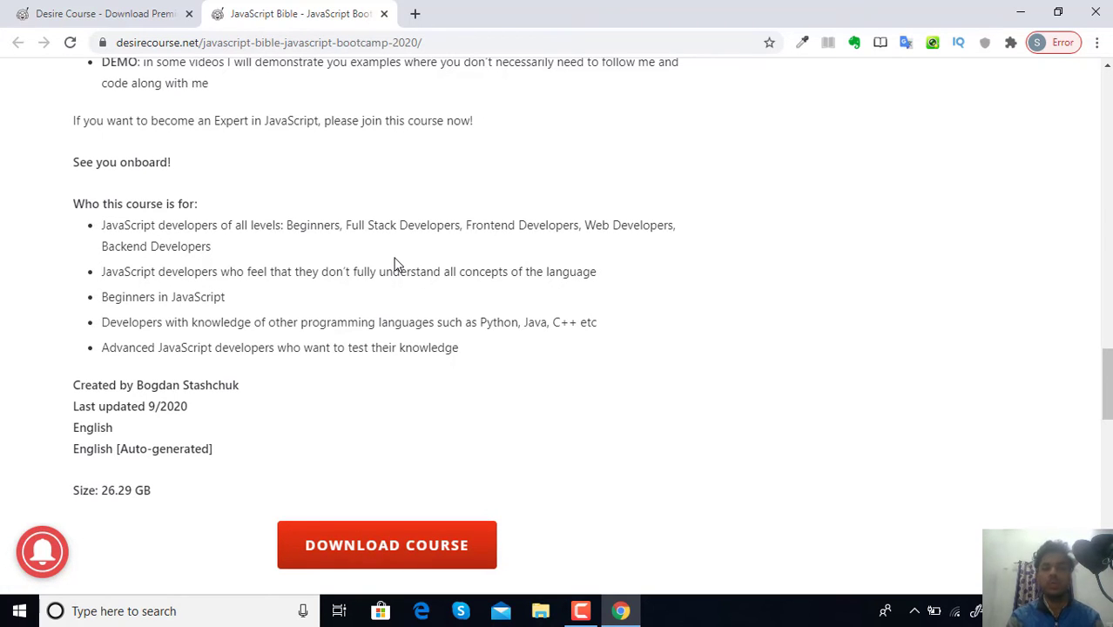
left_click(104, 14)
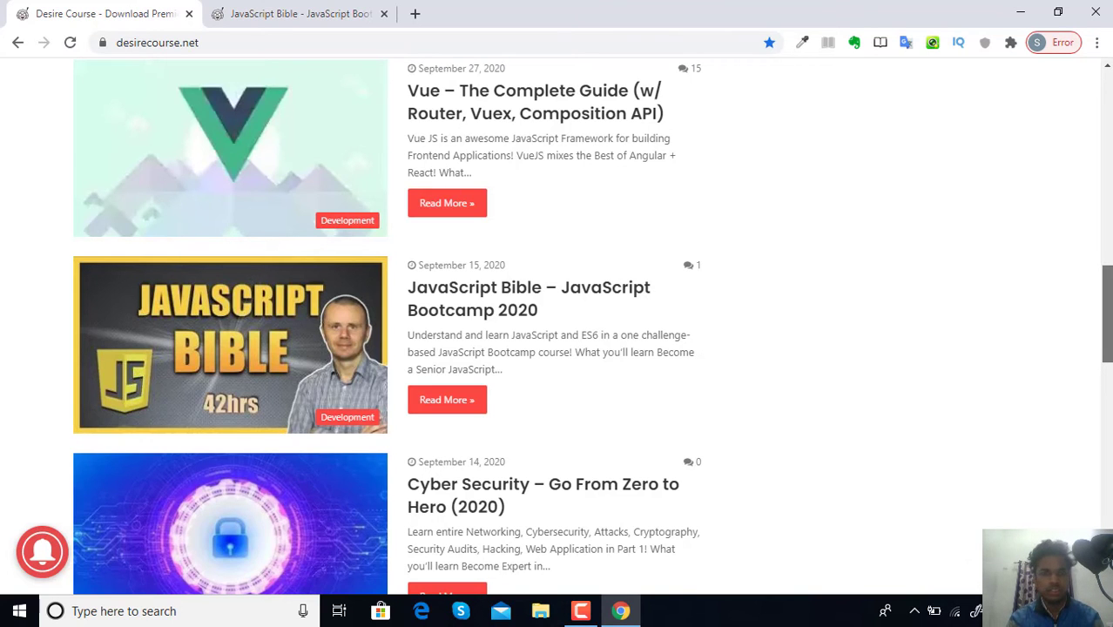
left_click_drag(1105, 313, 1107, 148)
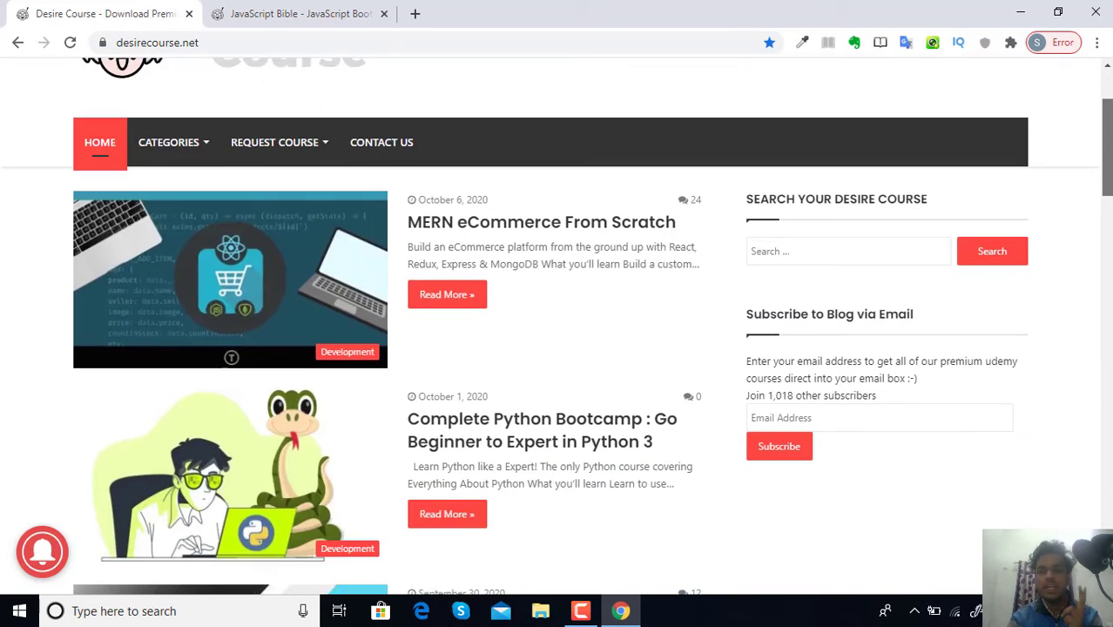
Search the site for 'app development' and bring up link options for the Flutter result
left_click(897, 248)
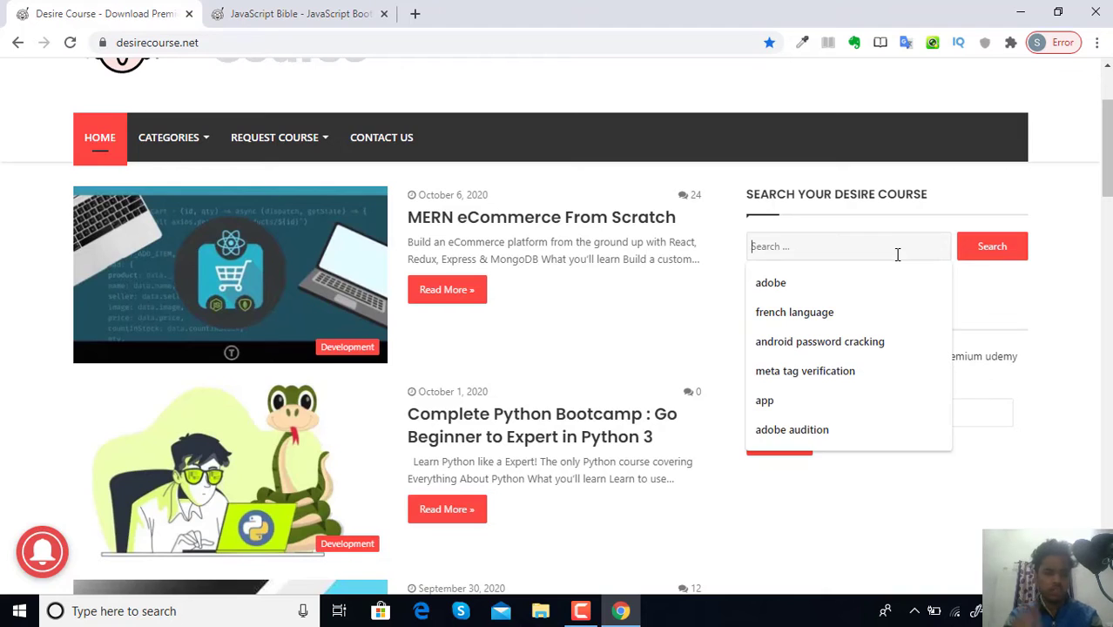
type("app")
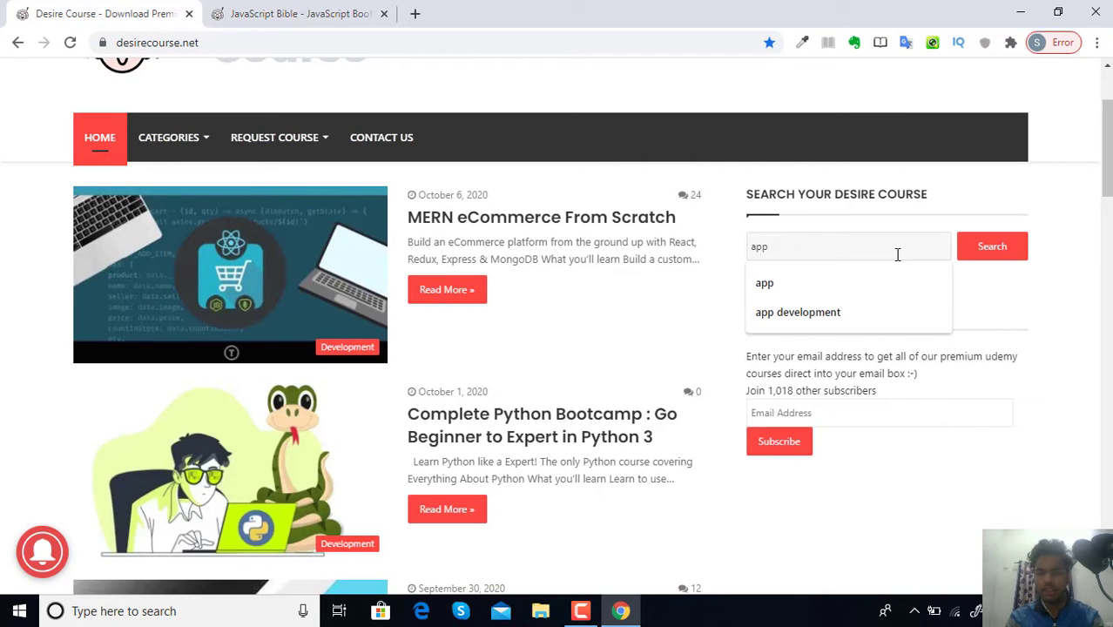
key("Down")
key("Down")
key("Return")
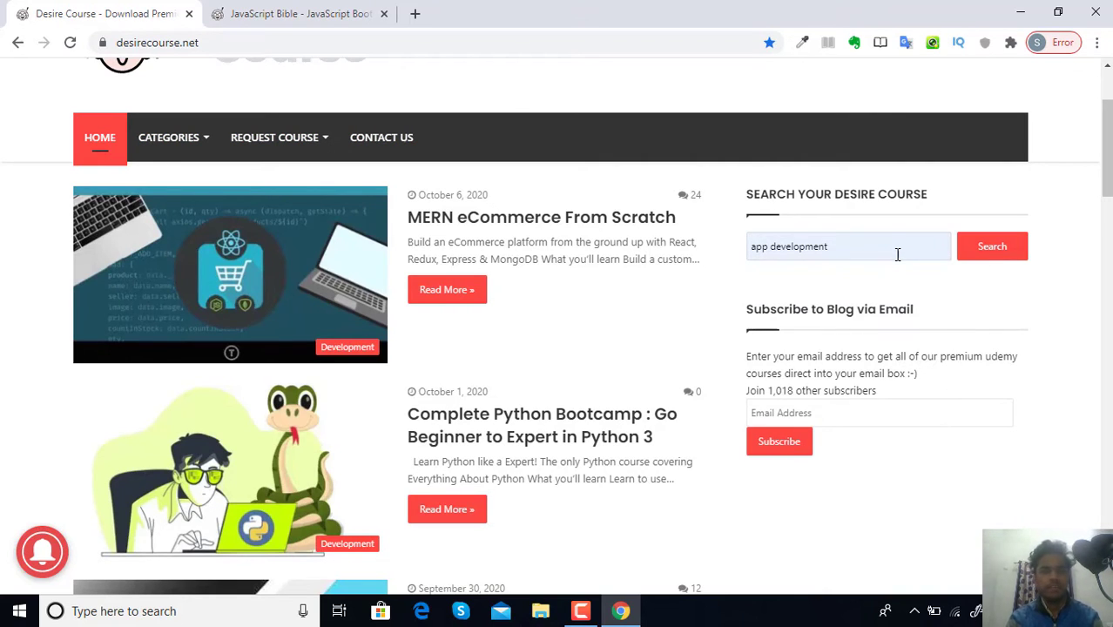
left_click(992, 247)
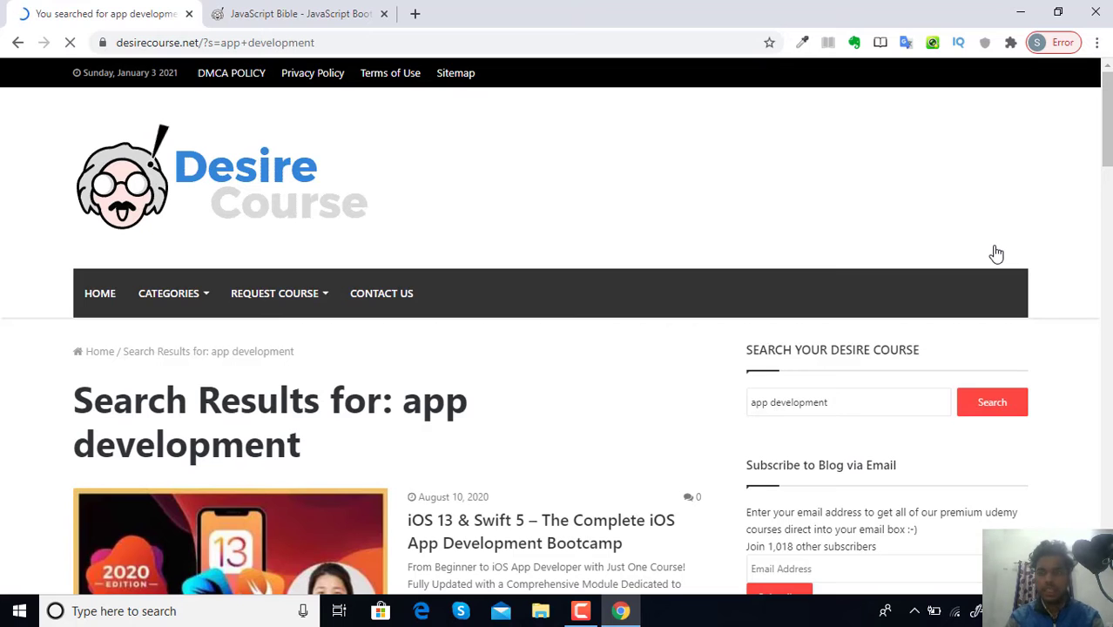
left_click_drag(1108, 131, 1107, 212)
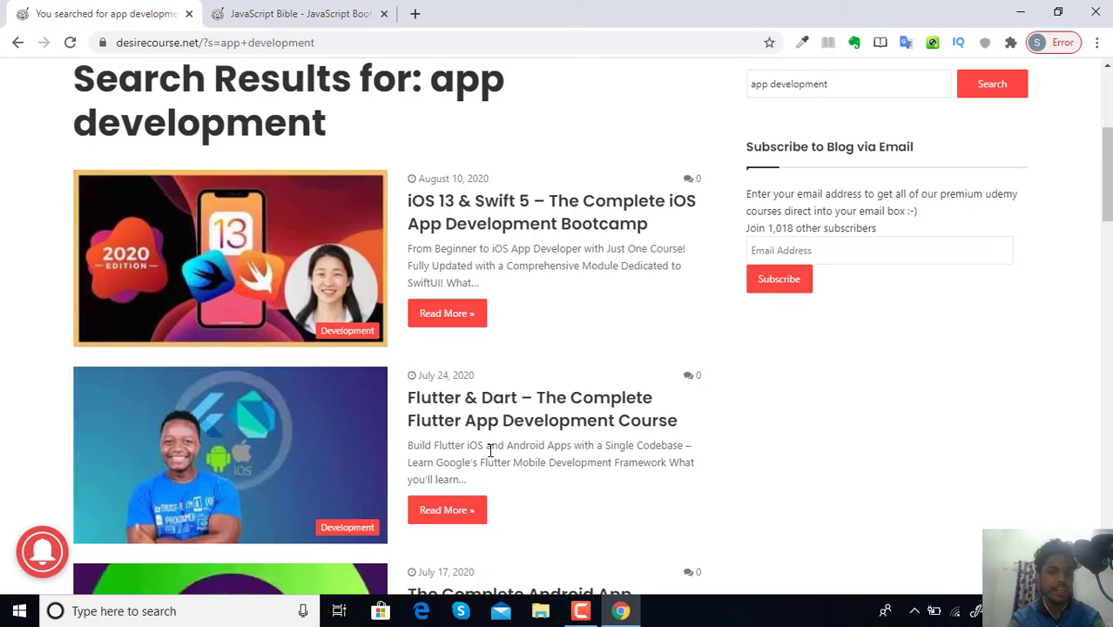
right_click(604, 421)
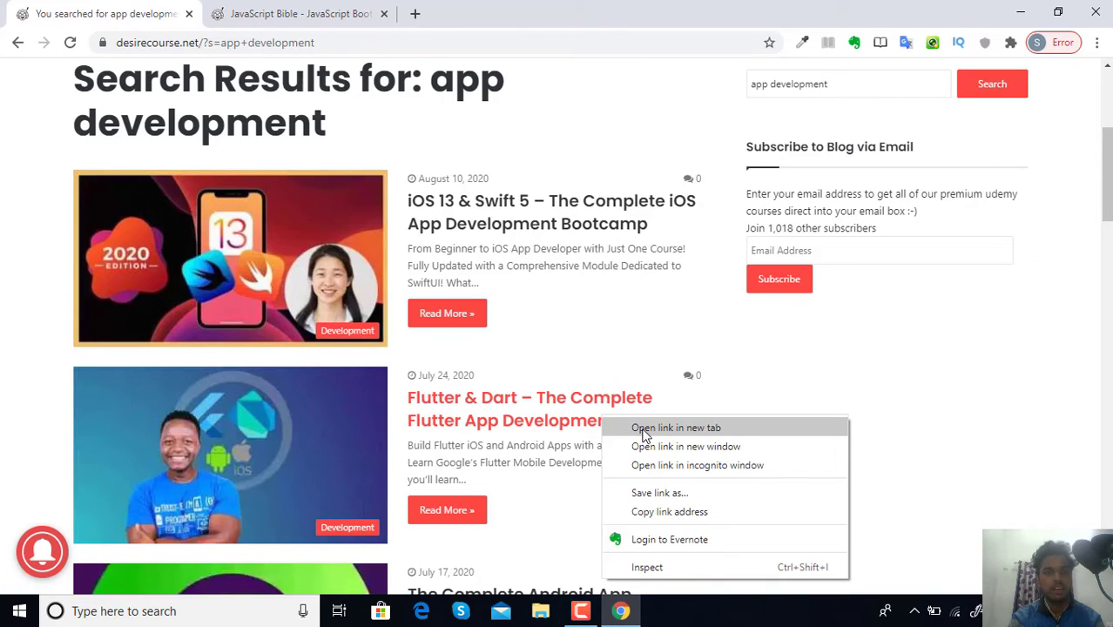
Open the Flutter & Dart course page in a new tab and switch to it
left_click(644, 428)
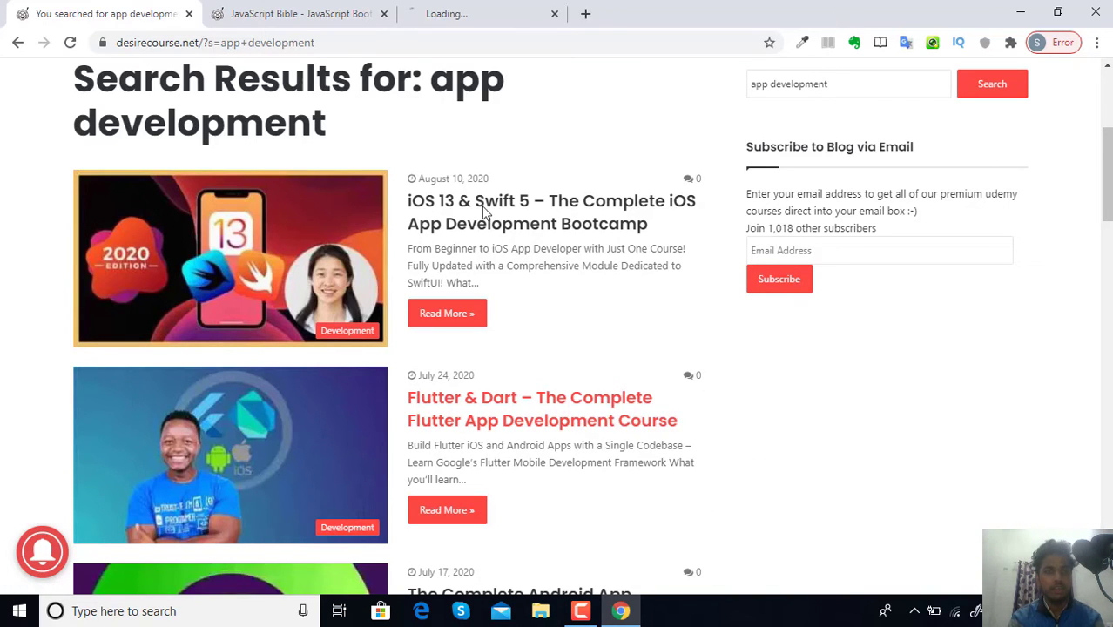
left_click(467, 13)
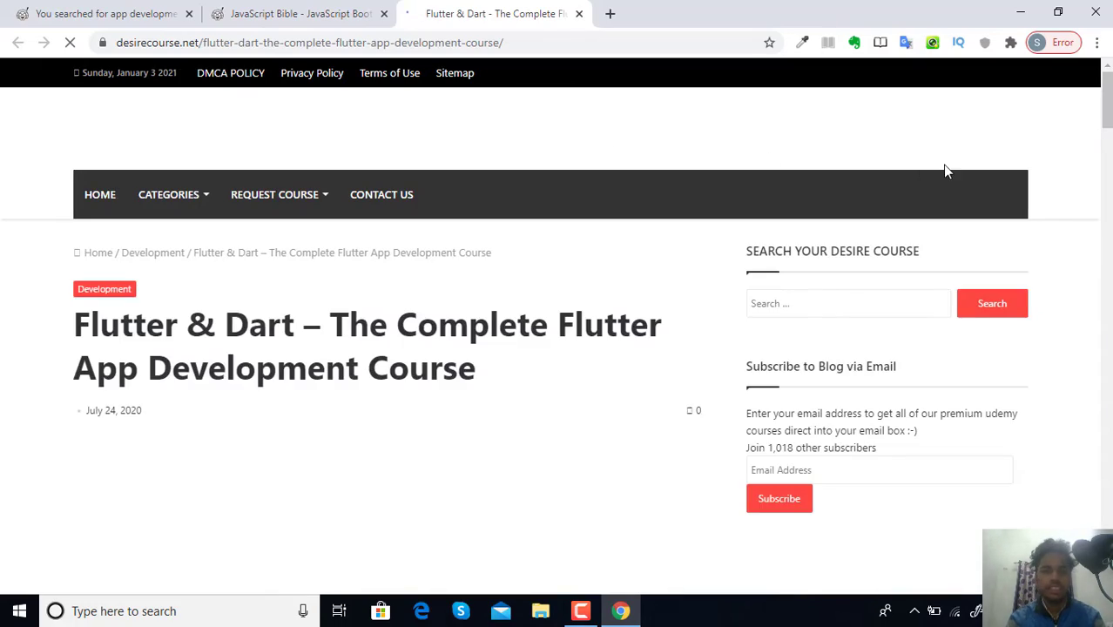
mouse_move(1106, 98)
left_mouse_down()
mouse_move(1106, 306)
mouse_move(1106, 161)
mouse_move(1106, 183)
left_mouse_up()
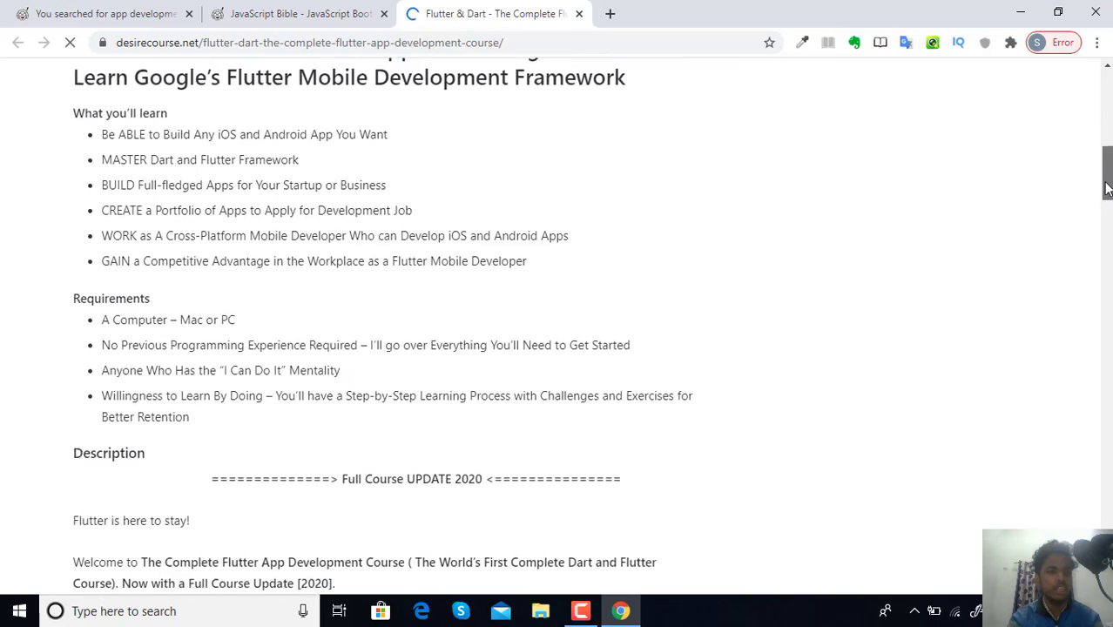
left_click_drag(1106, 183, 1108, 496)
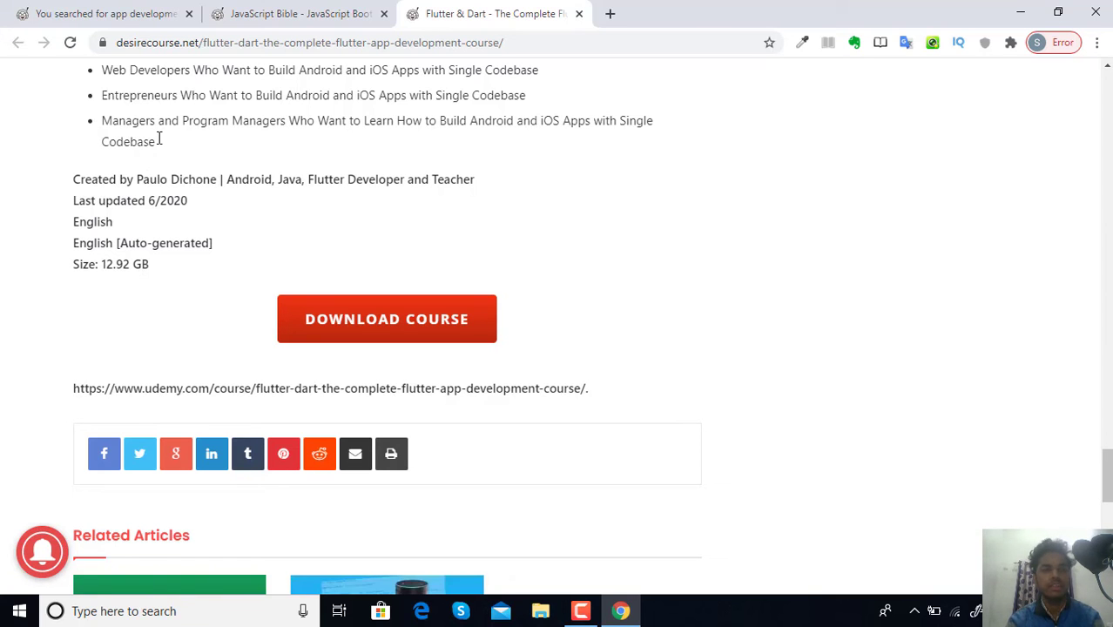
left_click(46, 5)
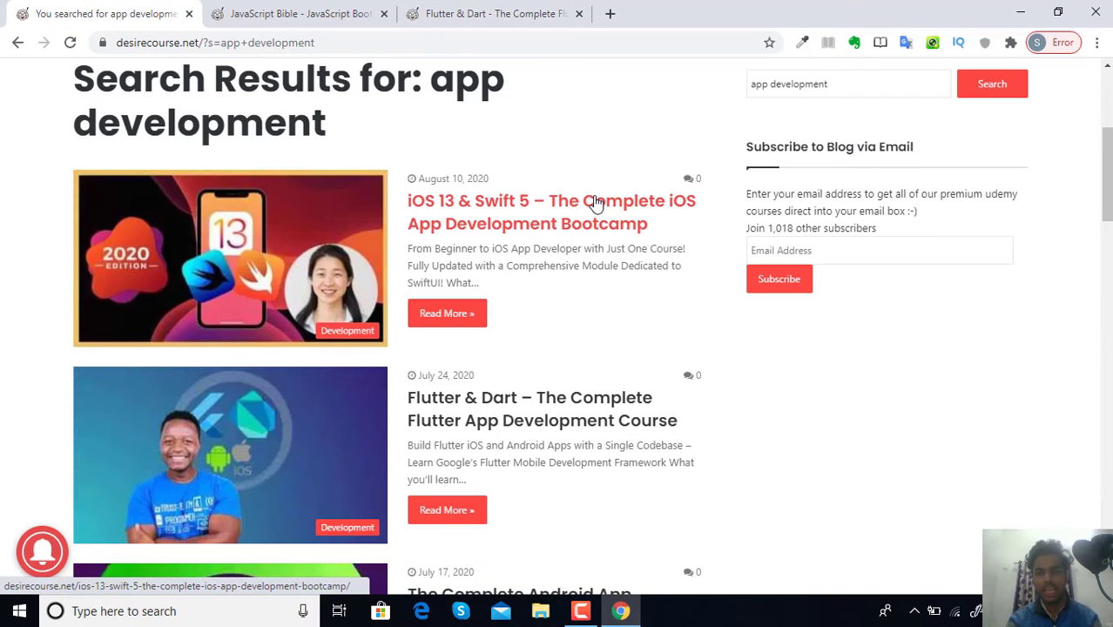